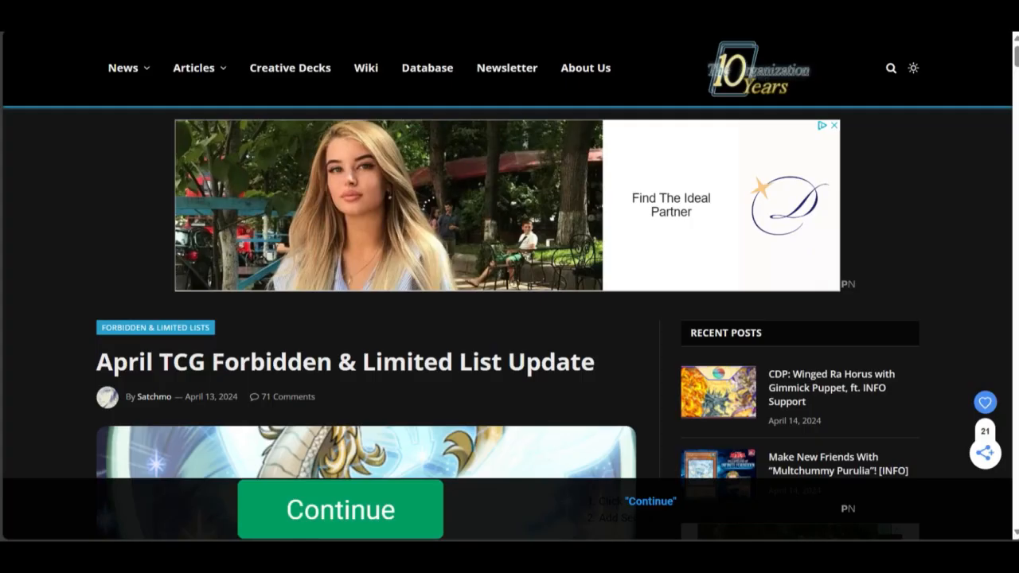
scroll(510, 318, down, 3)
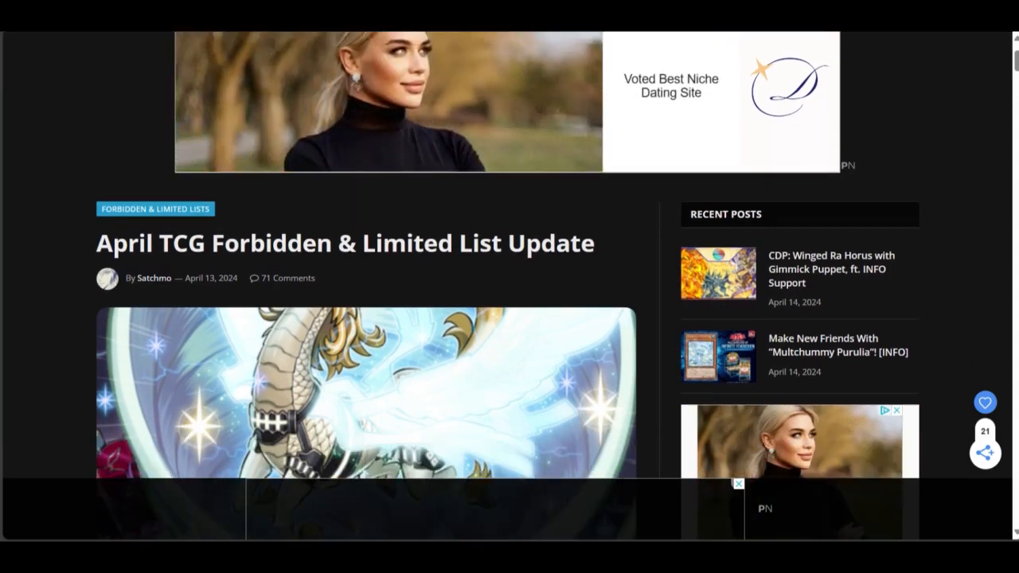
scroll(509, 319, down, 2)
scroll(510, 319, down, 2)
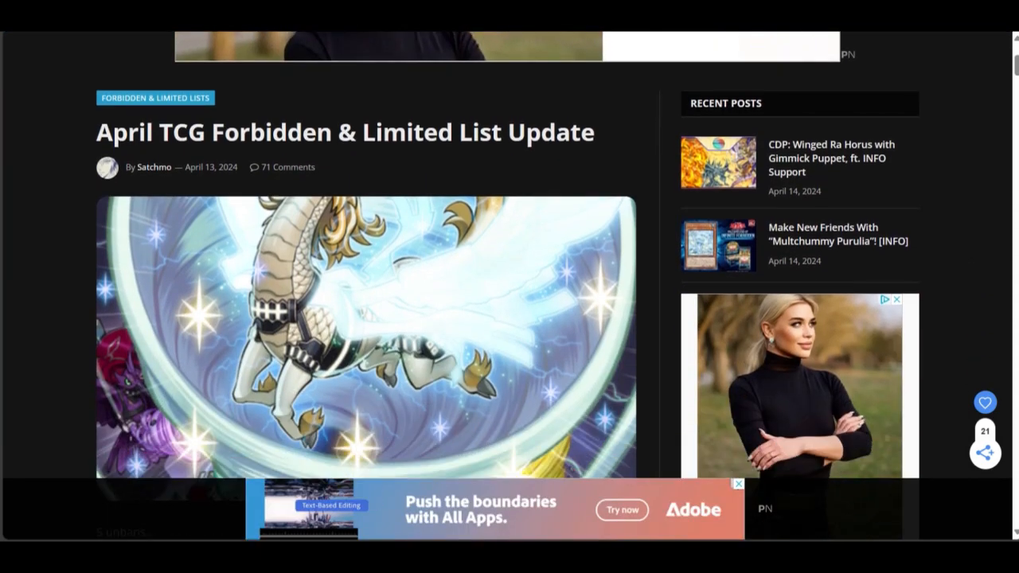
scroll(509, 318, down, 2)
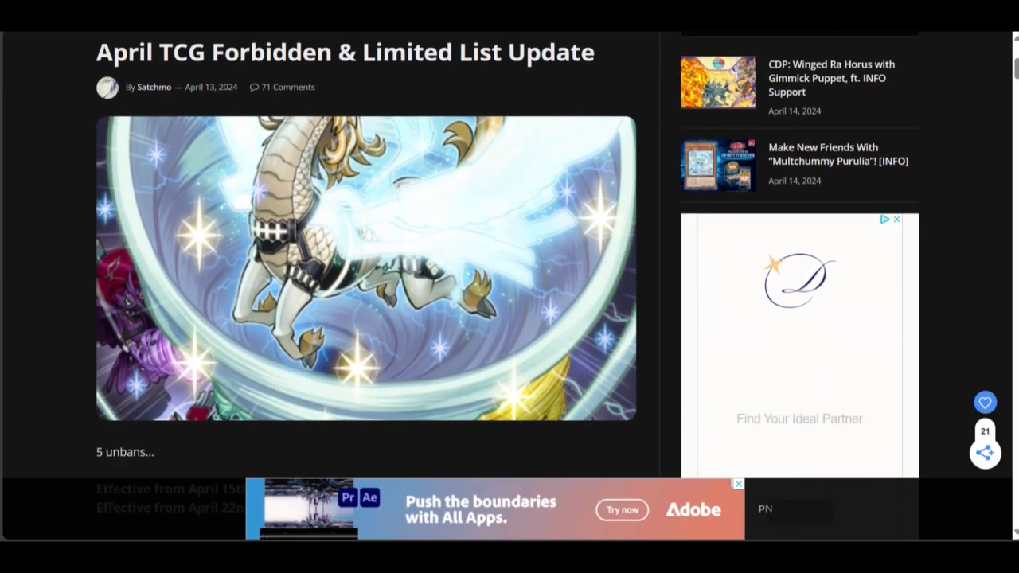
scroll(509, 319, down, 2)
scroll(510, 319, down, 2)
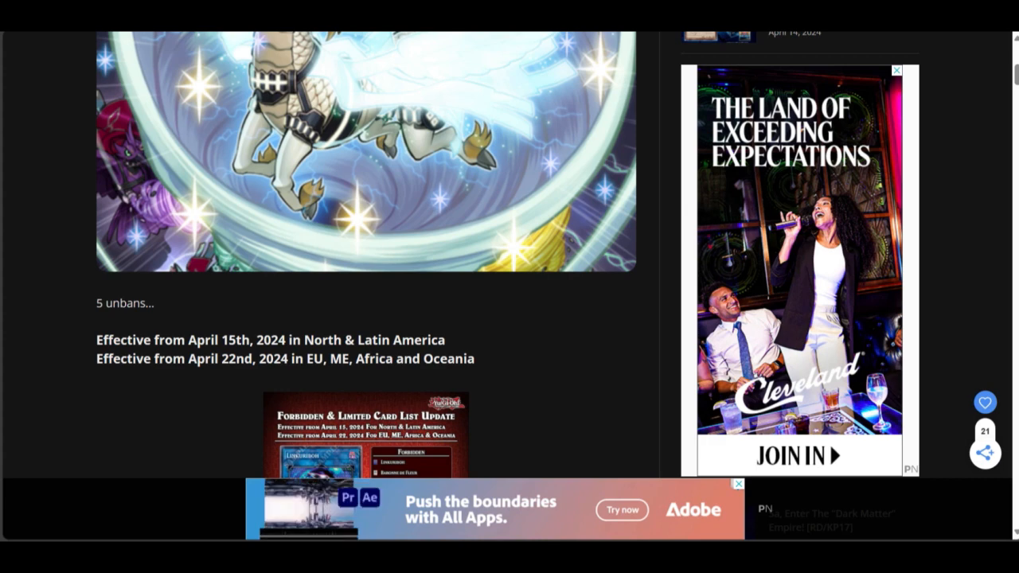
scroll(510, 286, down, 2)
scroll(509, 287, down, 2)
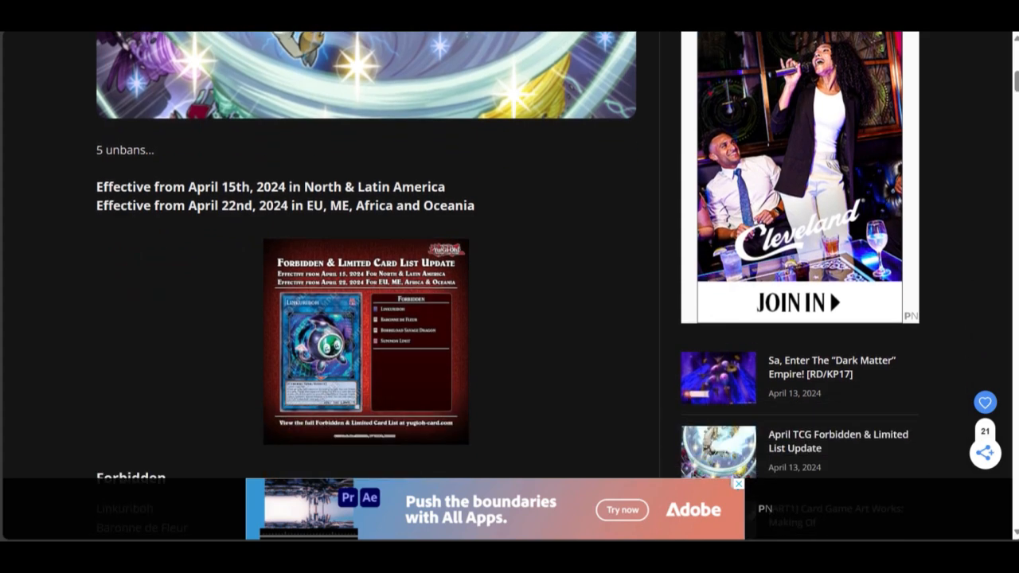
scroll(510, 287, down, 1)
scroll(509, 286, down, 1)
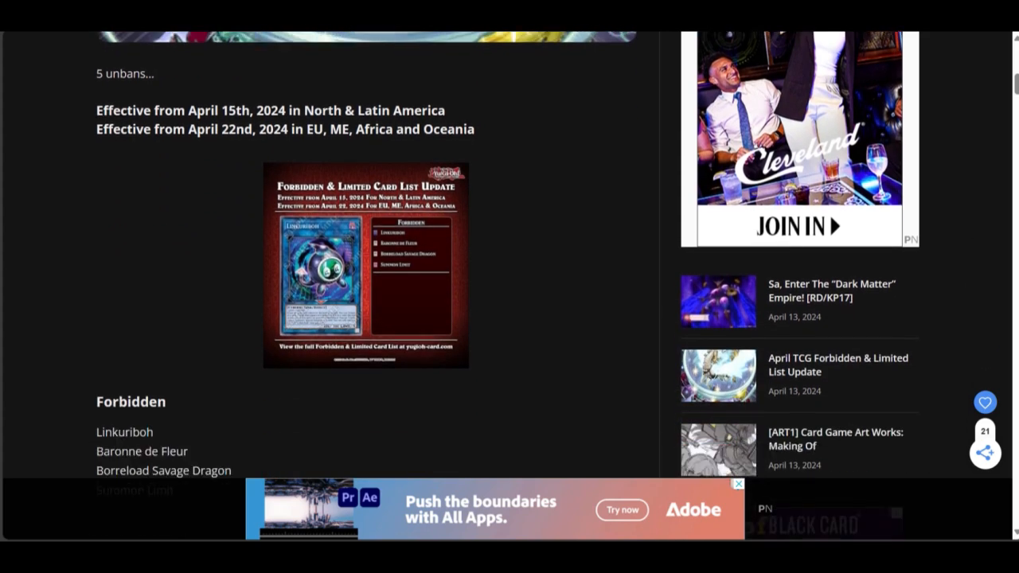
scroll(510, 287, down, 1)
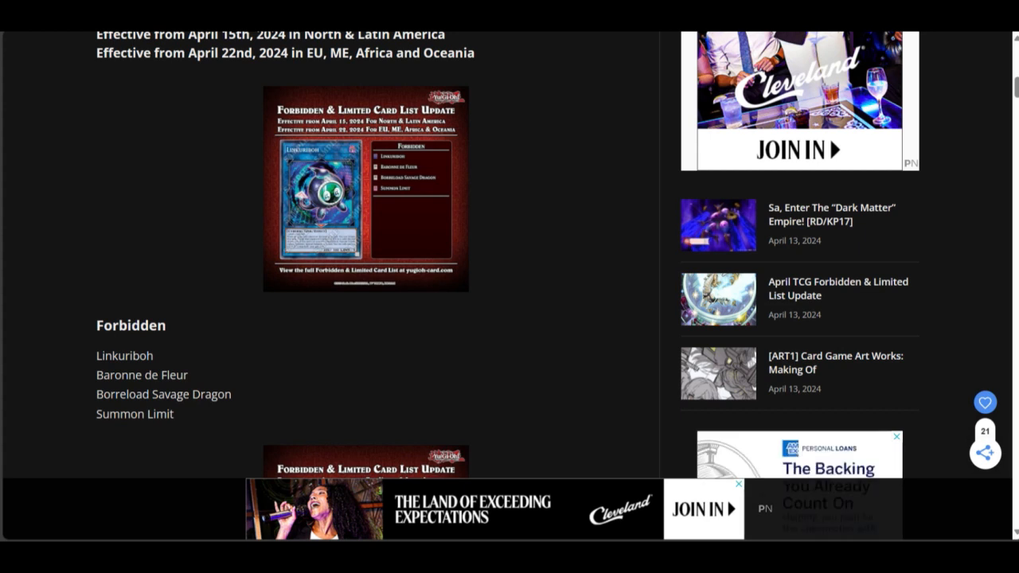
scroll(509, 286, down, 3)
scroll(510, 287, down, 1)
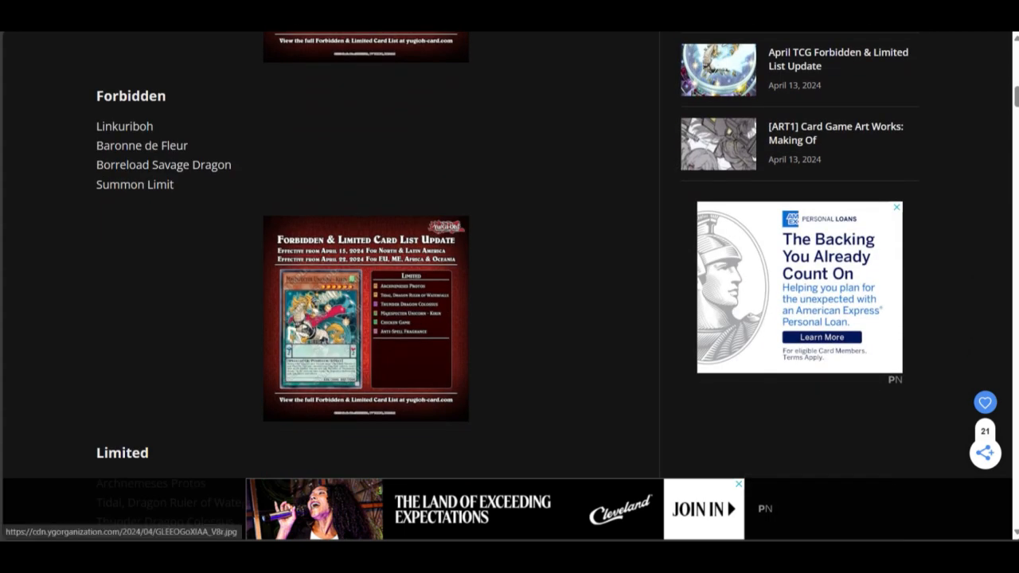
scroll(366, 318, down, 1)
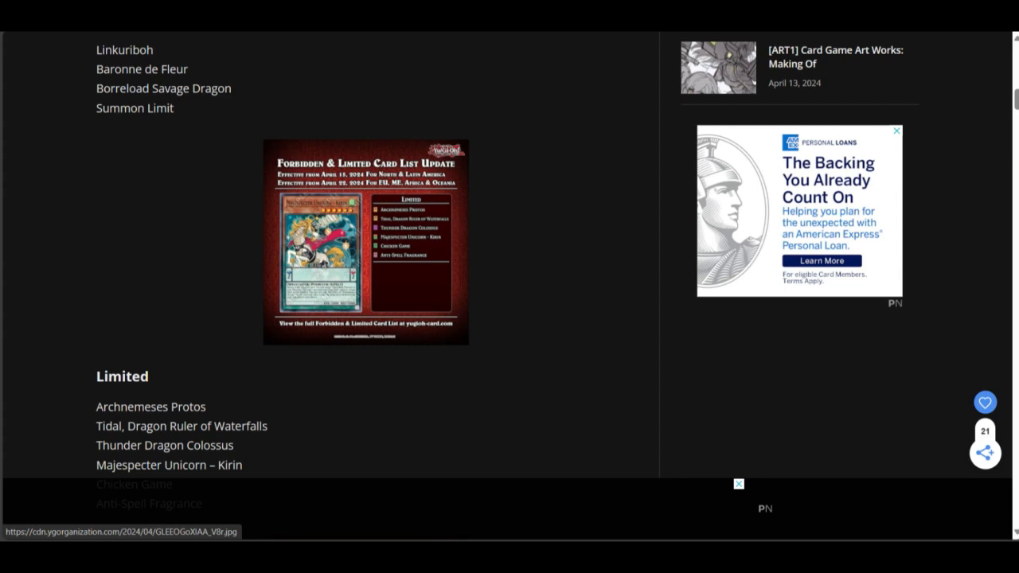
scroll(366, 239, down, 1)
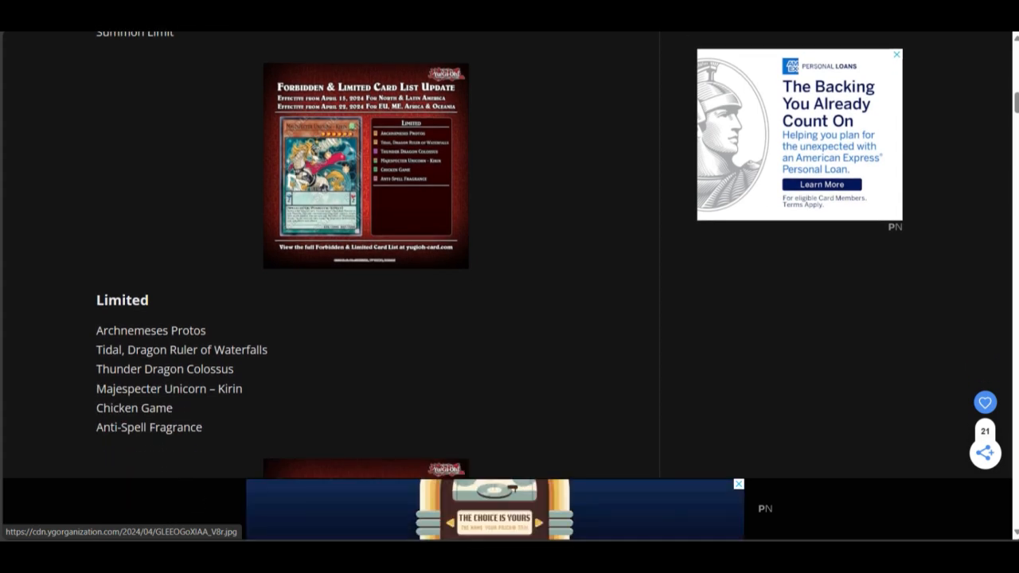
scroll(366, 238, down, 2)
scroll(366, 239, down, 1)
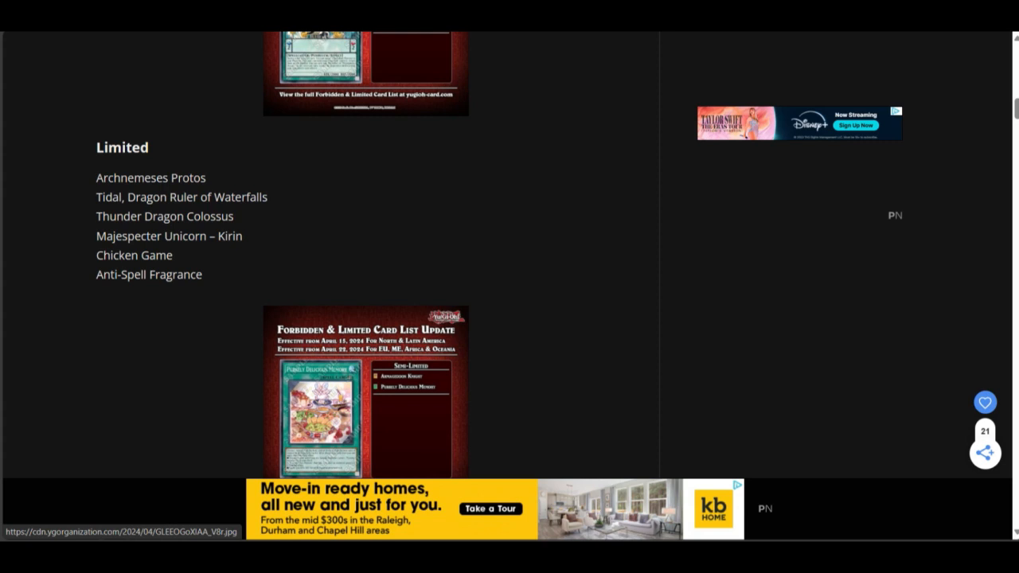
scroll(366, 279, down, 2)
scroll(366, 278, down, 2)
scroll(366, 278, down, 1)
scroll(367, 279, down, 2)
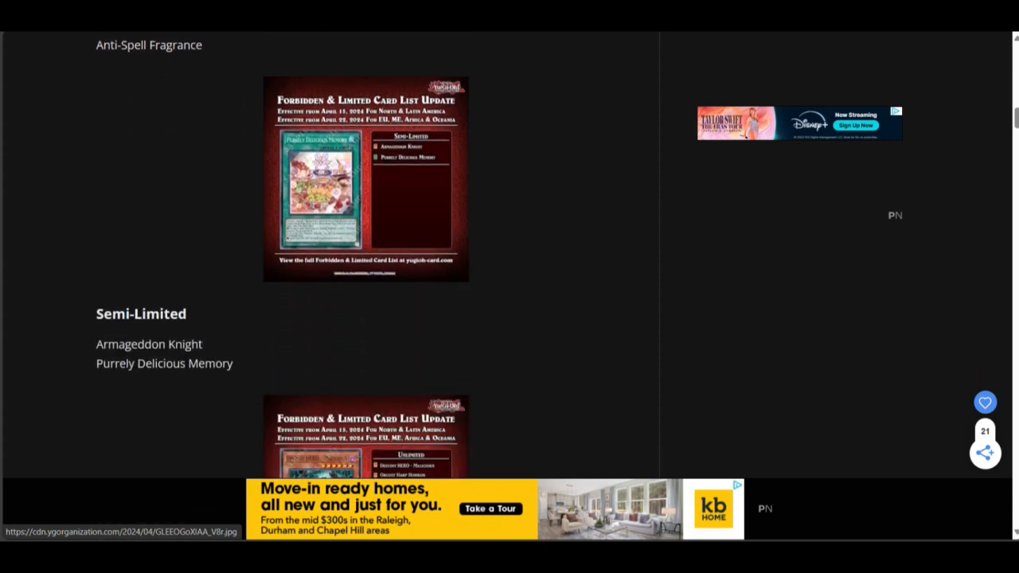
scroll(366, 279, down, 2)
scroll(366, 278, down, 1)
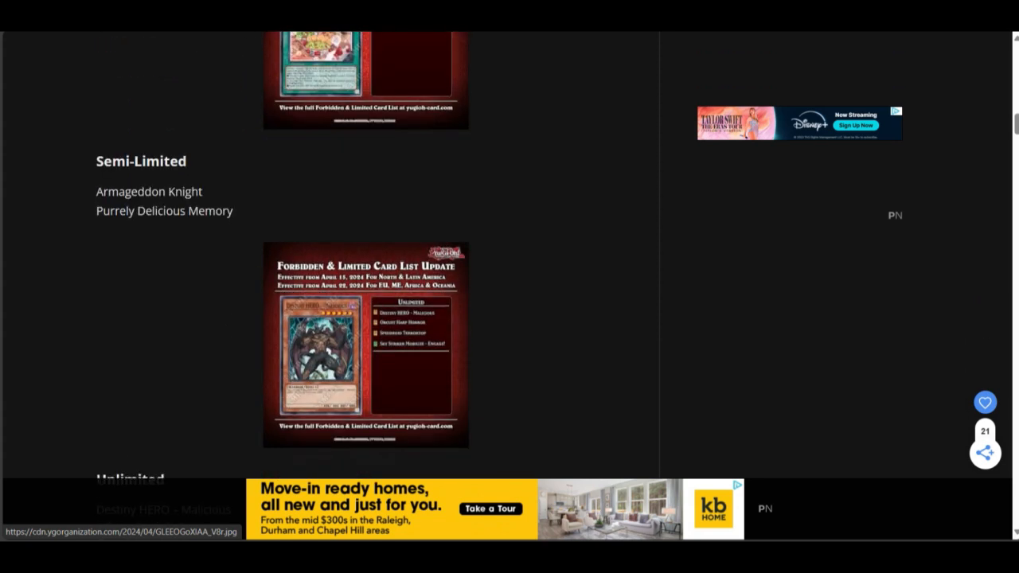
scroll(366, 278, down, 2)
scroll(367, 279, down, 1)
scroll(366, 279, down, 1)
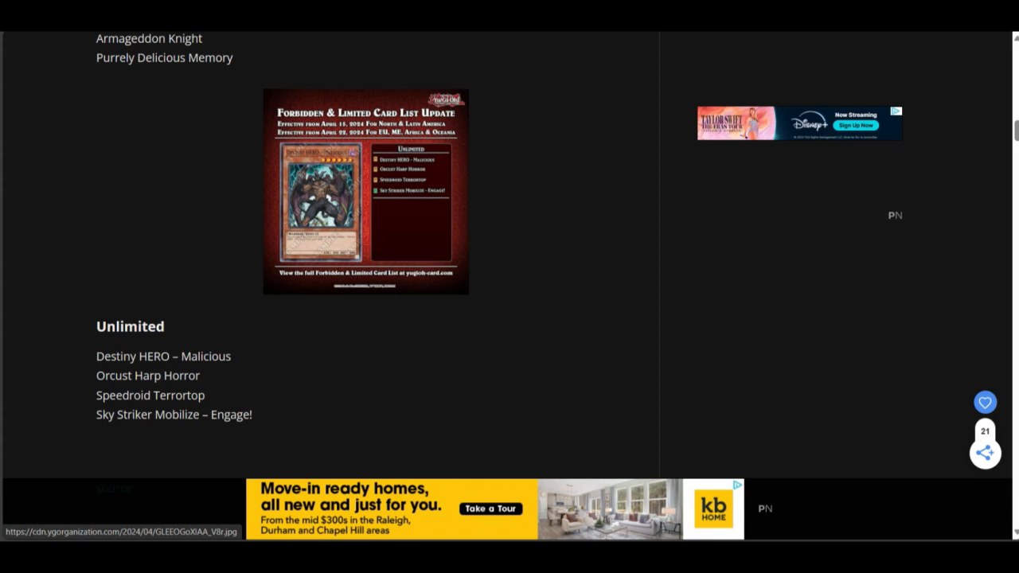
scroll(328, 157, down, 3)
scroll(328, 157, down, 3)
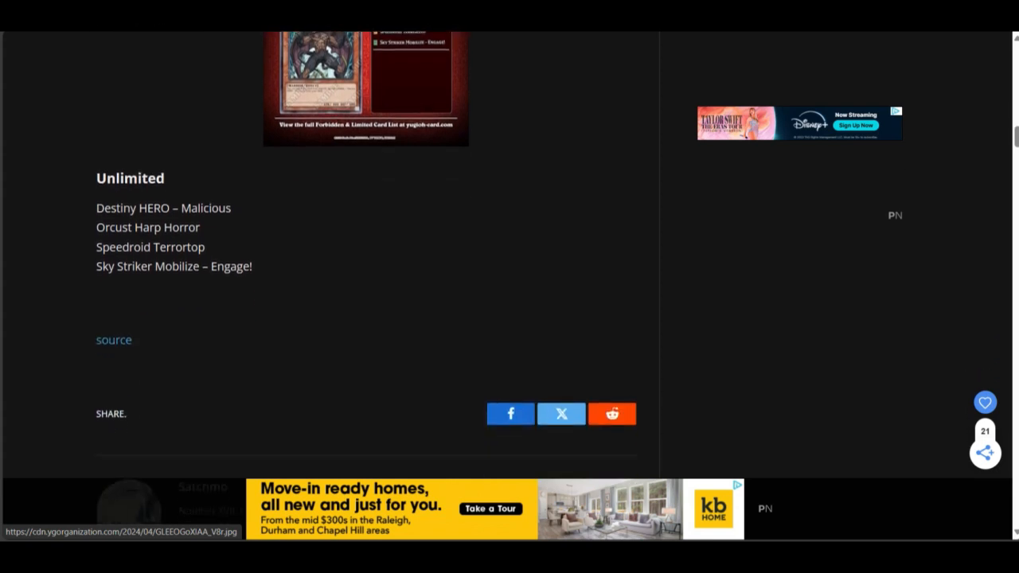
scroll(328, 157, down, 2)
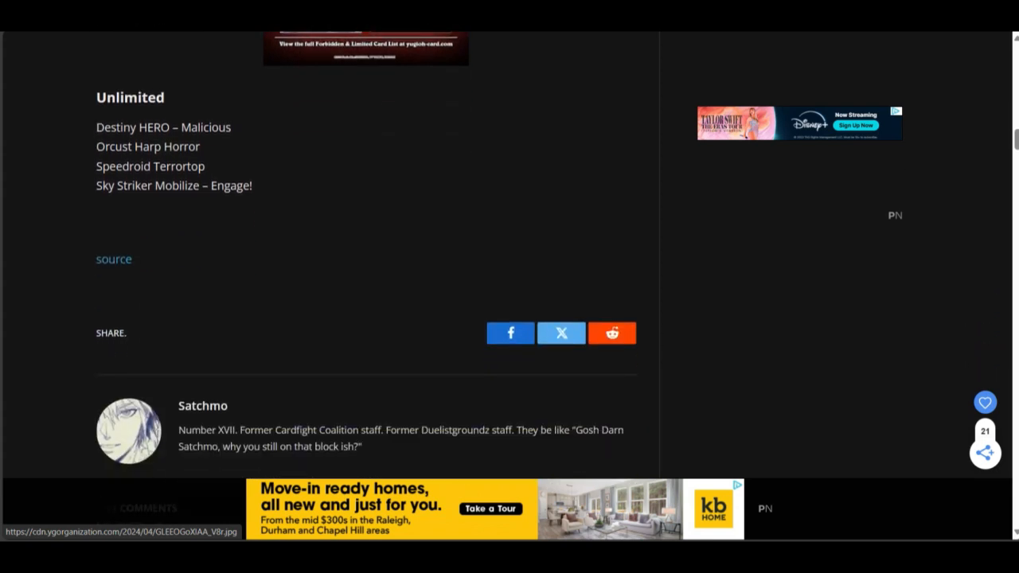
scroll(328, 238, up, 1)
scroll(328, 239, up, 2)
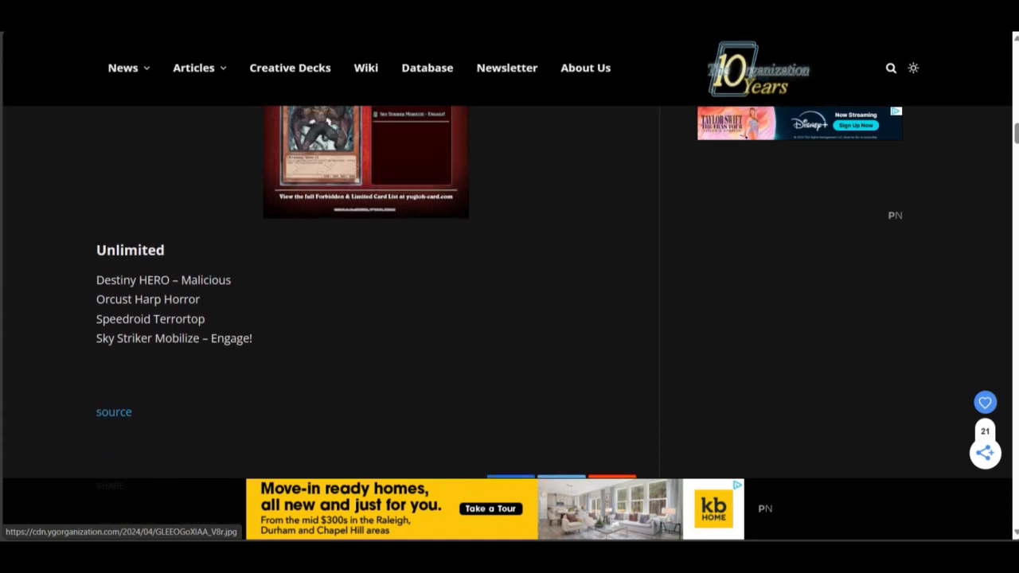
scroll(328, 119, up, 1)
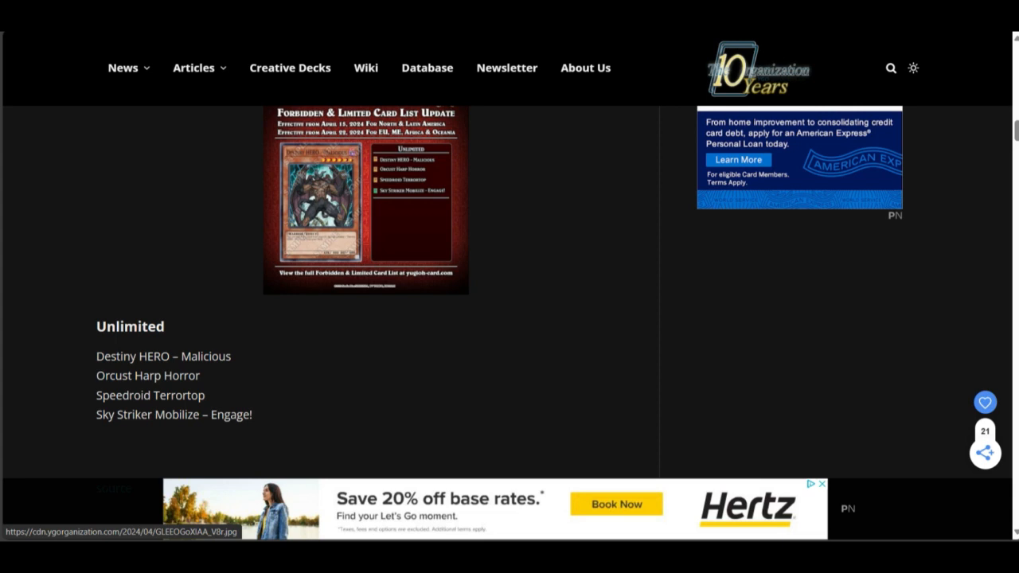
scroll(366, 287, down, 5)
scroll(367, 287, down, 3)
scroll(367, 287, down, 2)
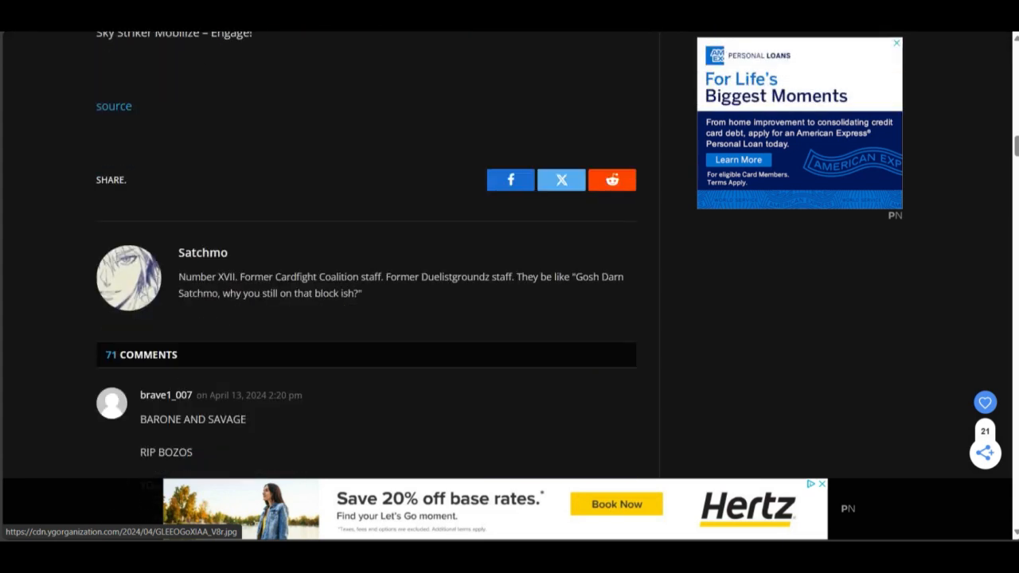
scroll(366, 287, down, 2)
scroll(366, 286, down, 4)
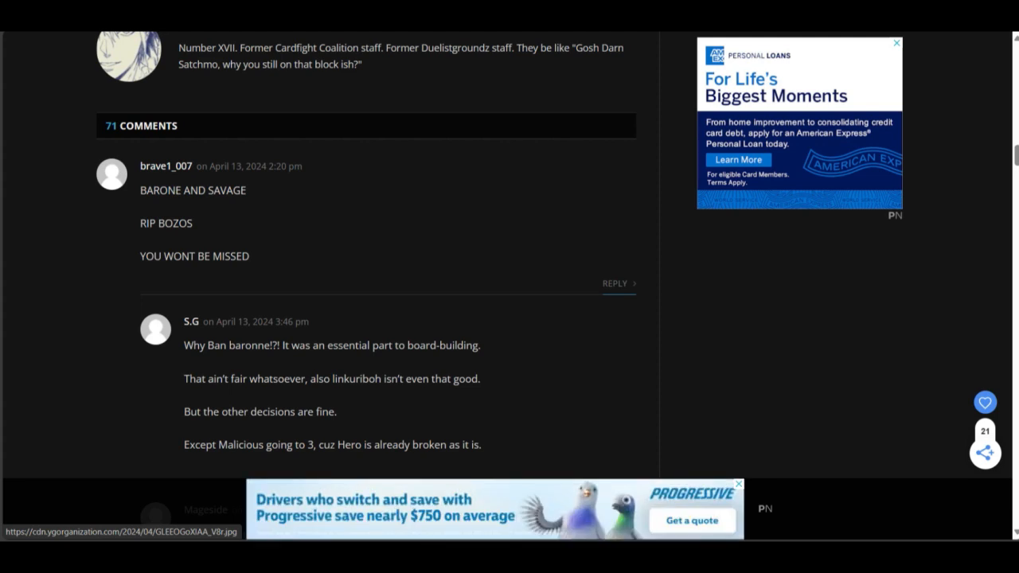
scroll(367, 286, down, 1)
scroll(366, 286, down, 1)
scroll(367, 287, down, 2)
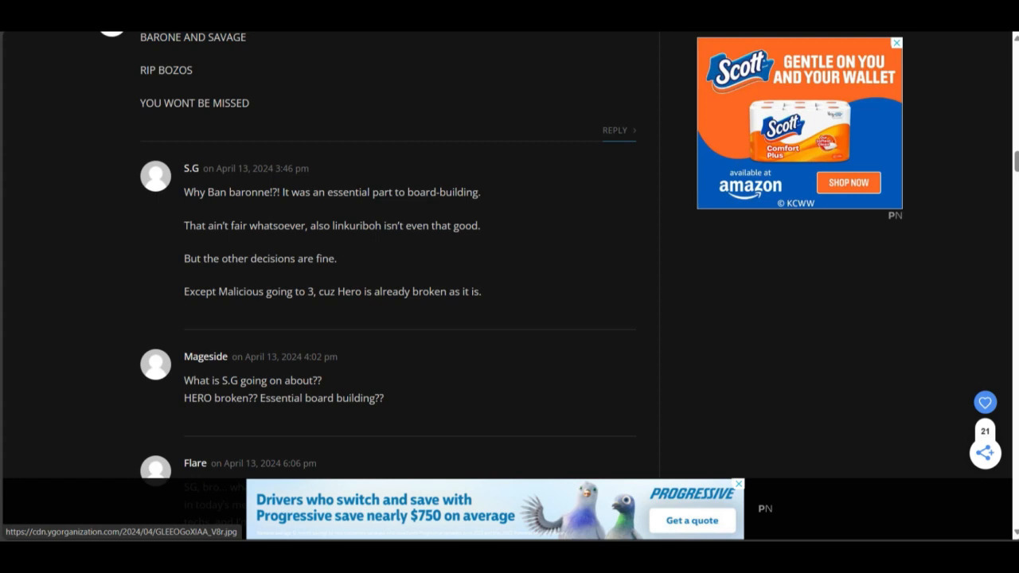
scroll(388, 278, down, 2)
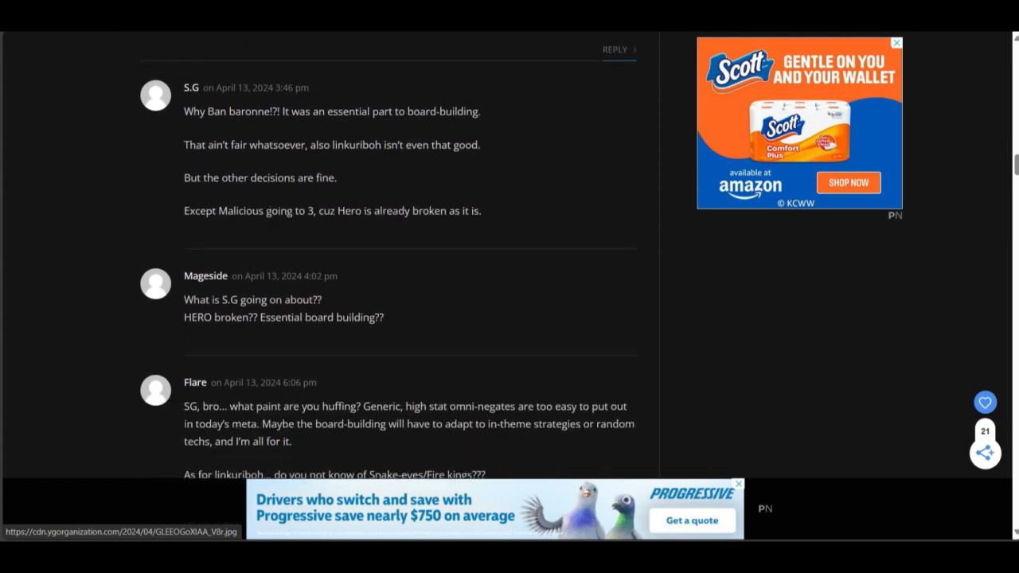
scroll(389, 279, down, 3)
scroll(388, 279, down, 2)
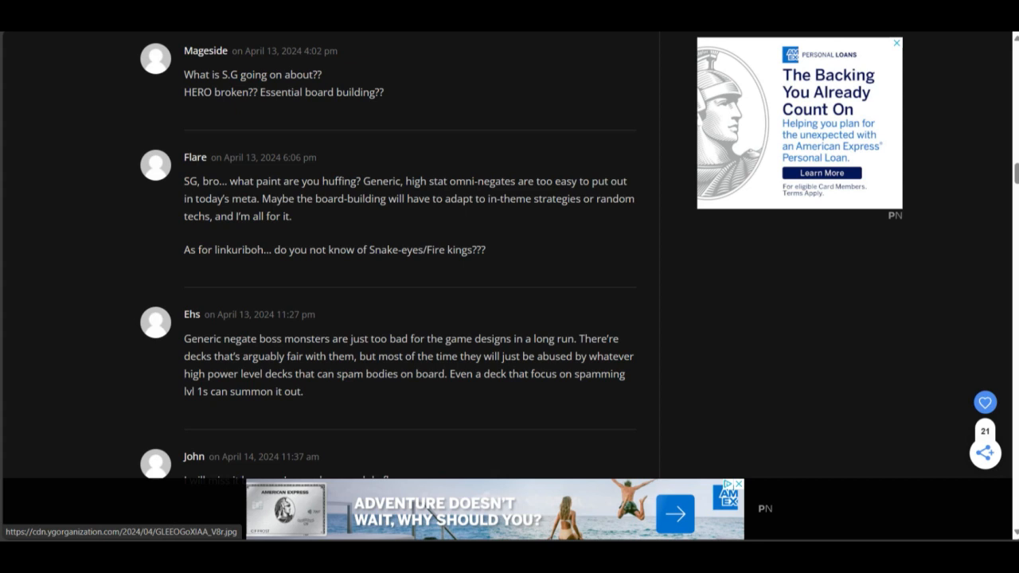
scroll(398, 278, down, 1)
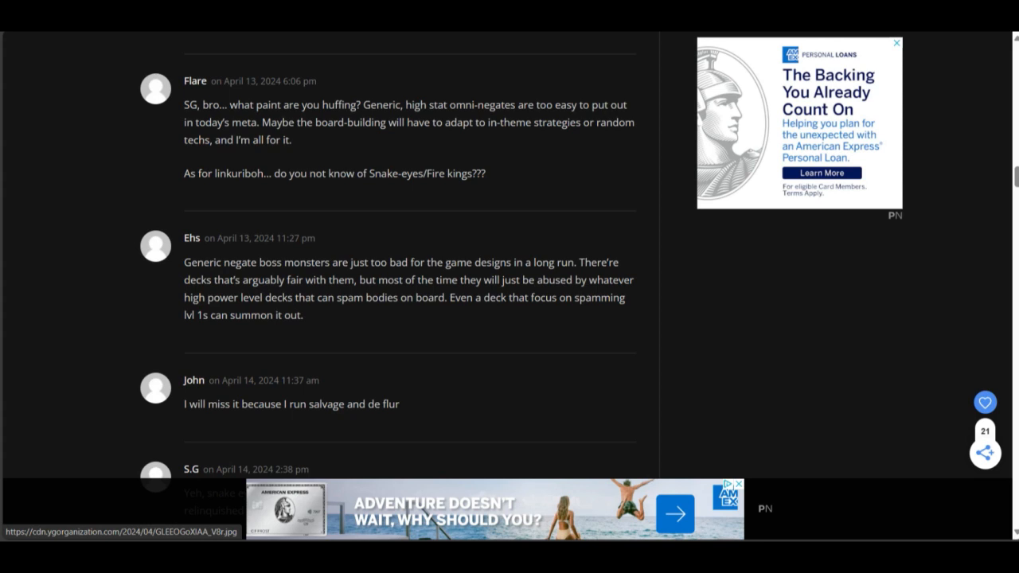
scroll(398, 279, down, 1)
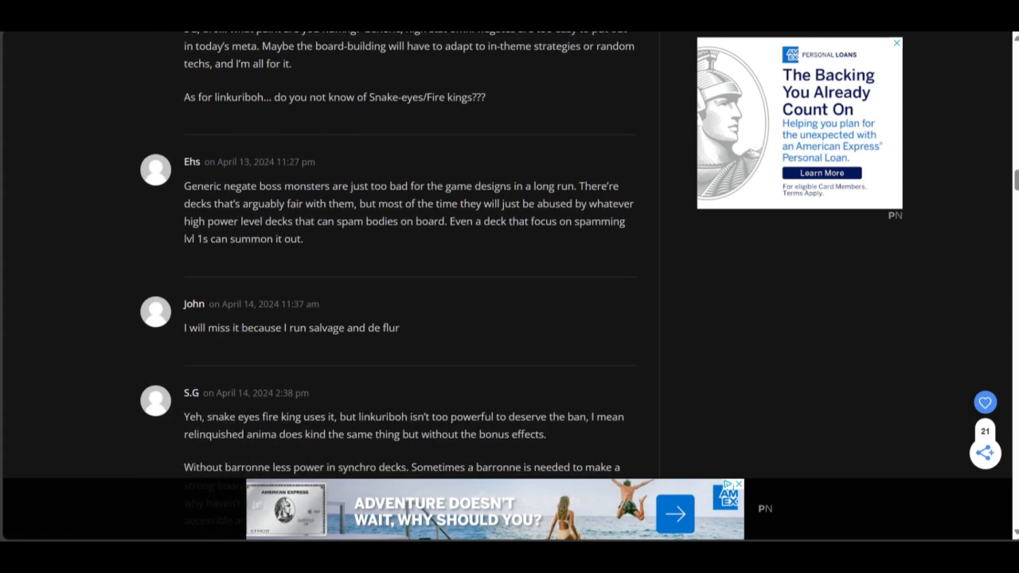
scroll(399, 278, down, 1)
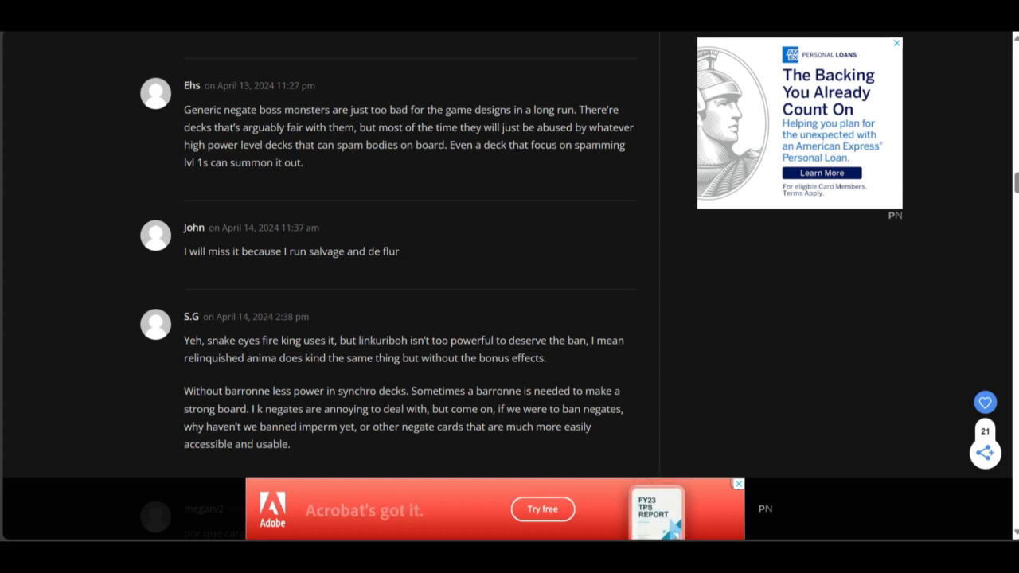
scroll(398, 279, down, 4)
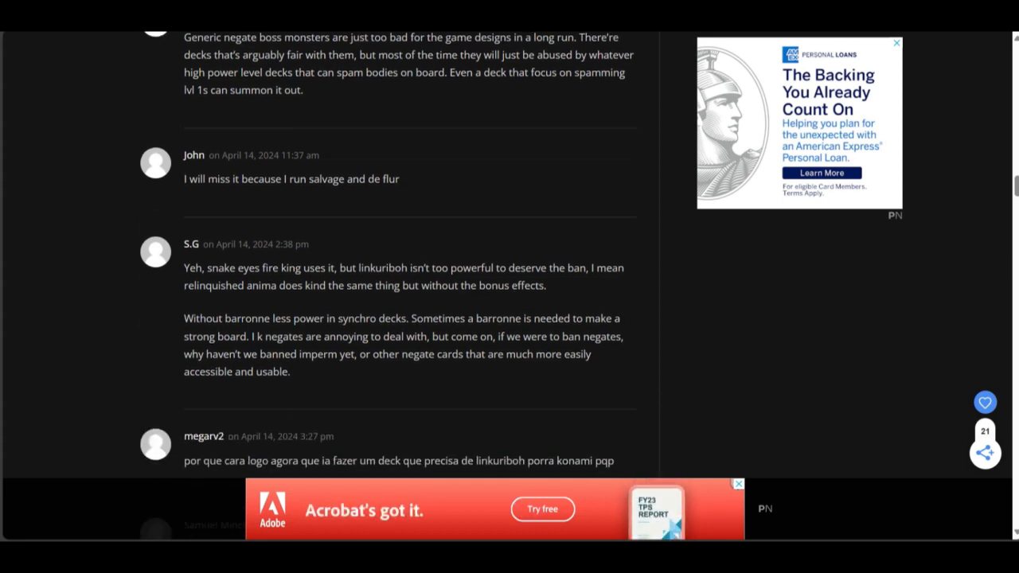
scroll(398, 278, down, 2)
scroll(398, 278, down, 3)
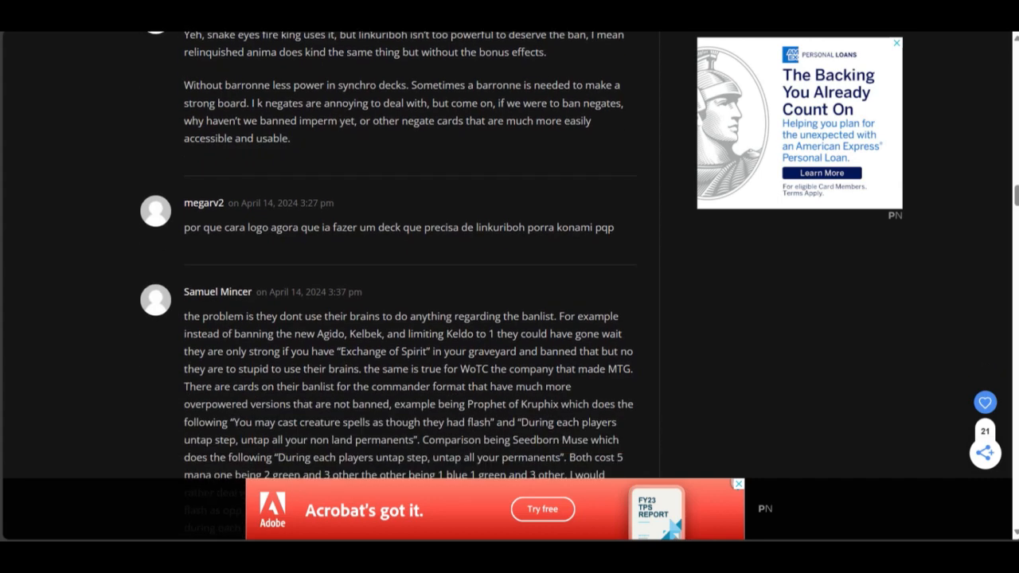
scroll(398, 279, down, 3)
scroll(399, 279, down, 3)
scroll(398, 279, up, 4)
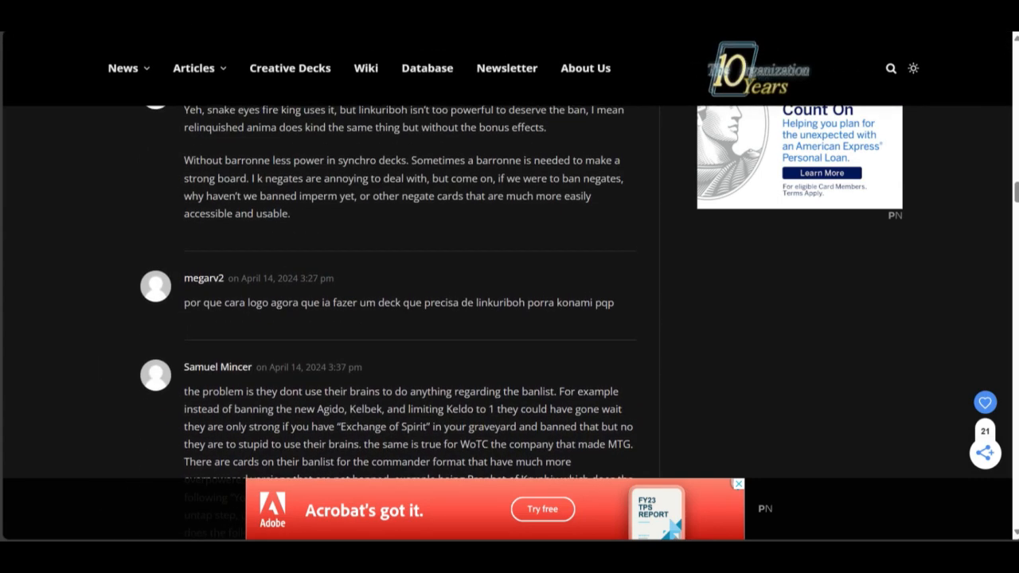
scroll(398, 279, up, 3)
scroll(398, 279, up, 3)
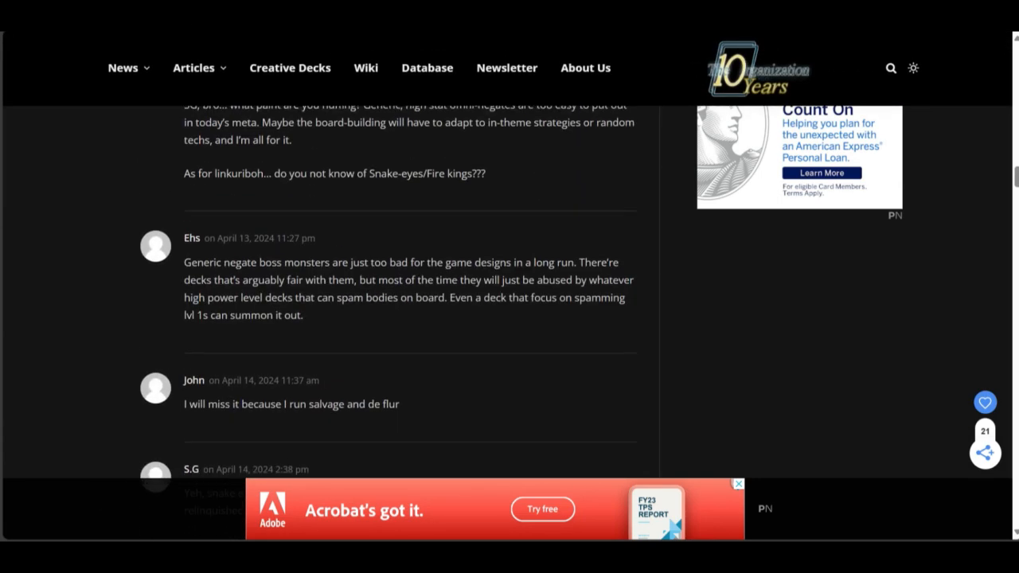
scroll(398, 279, up, 4)
scroll(398, 279, up, 3)
scroll(398, 279, up, 2)
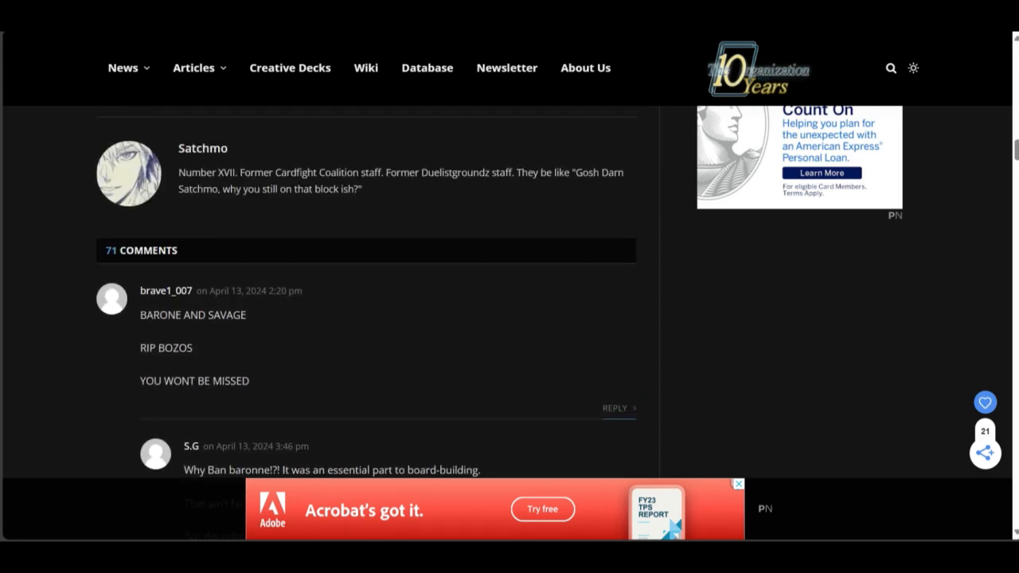
scroll(398, 279, up, 2)
scroll(398, 279, up, 4)
scroll(398, 278, up, 2)
scroll(398, 279, up, 3)
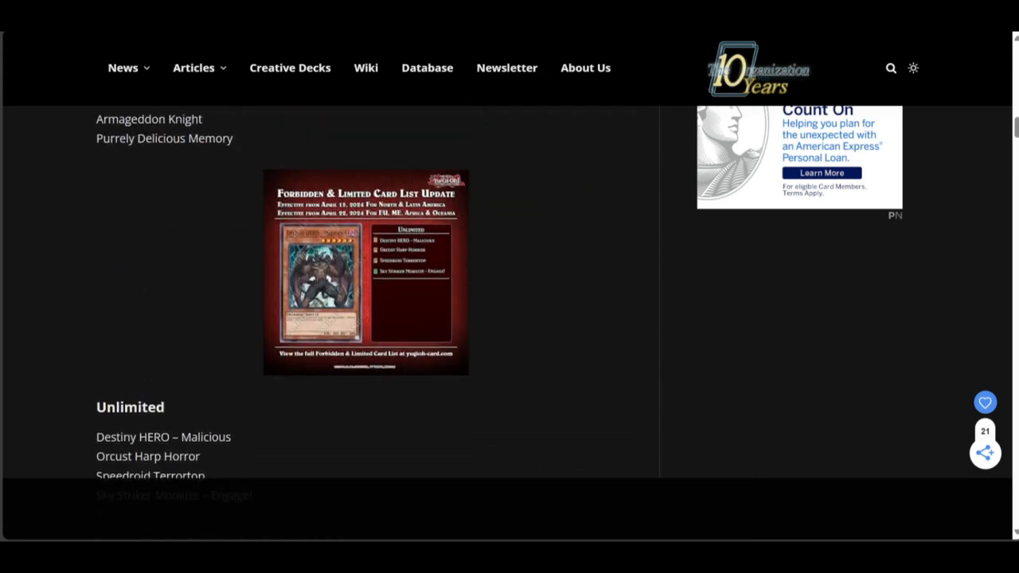
scroll(398, 278, up, 3)
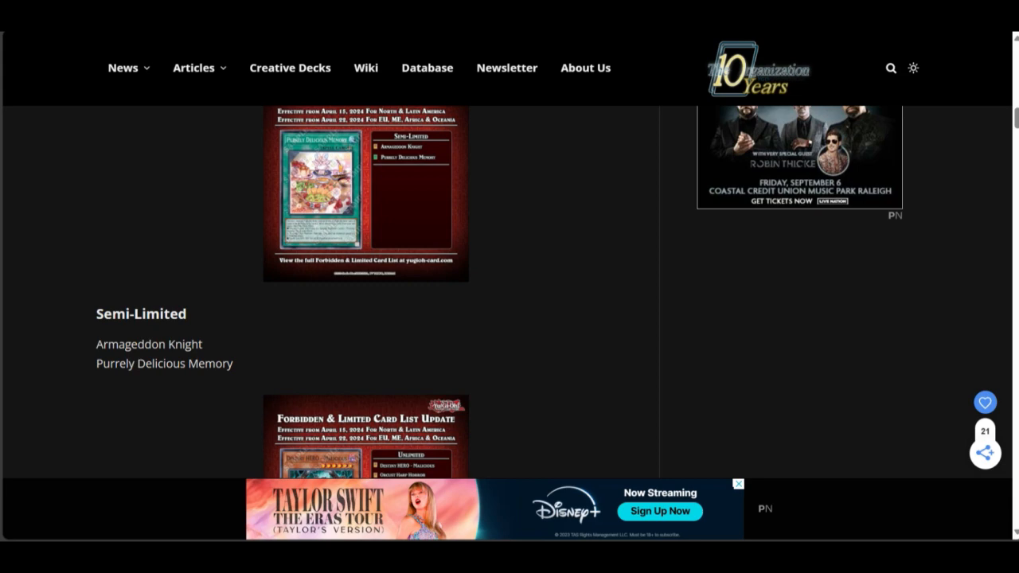
scroll(366, 318, up, 3)
scroll(366, 319, up, 3)
scroll(366, 319, up, 3)
scroll(366, 319, up, 2)
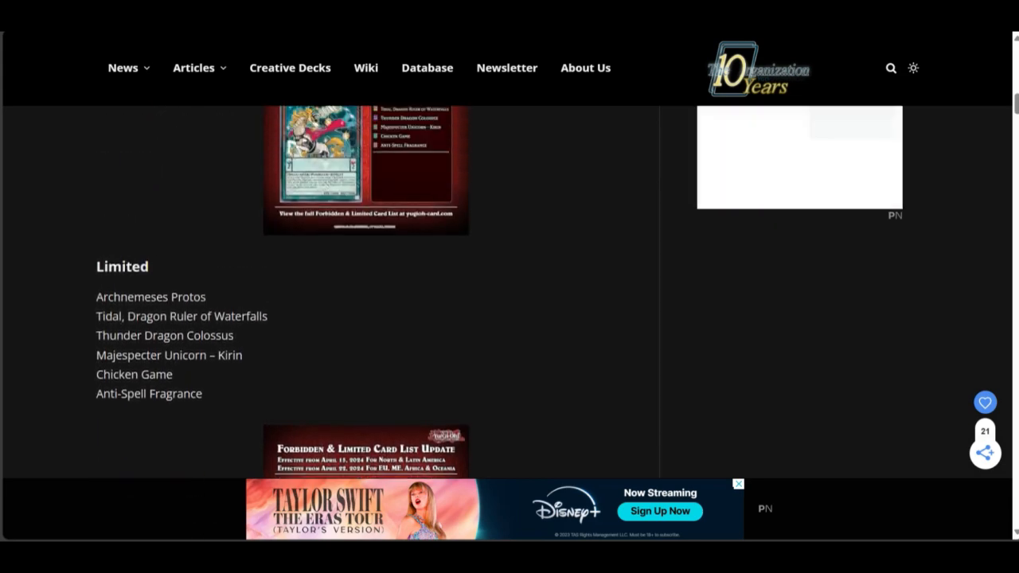
scroll(367, 319, up, 3)
scroll(366, 319, up, 3)
scroll(367, 318, up, 2)
scroll(367, 318, down, 2)
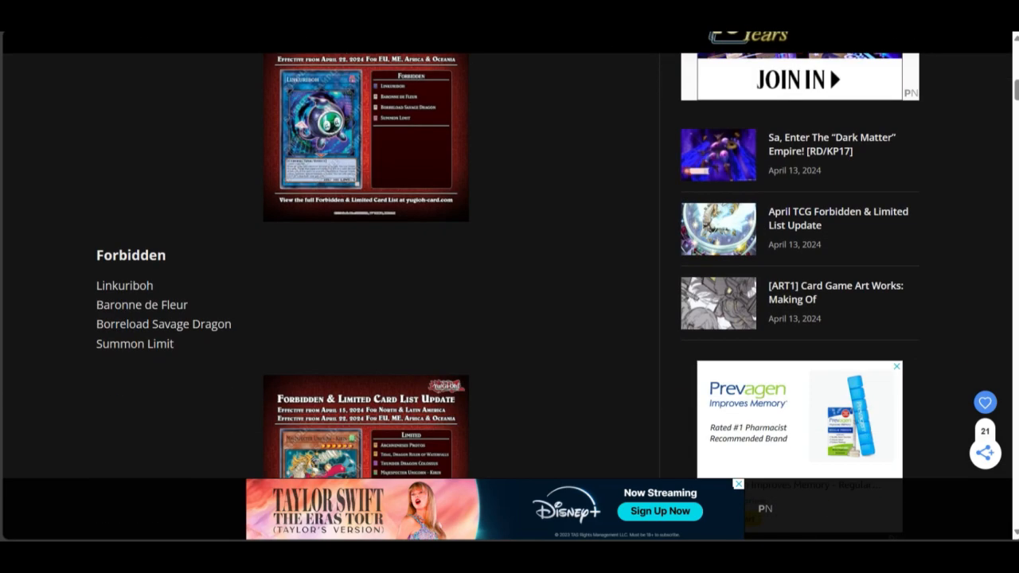
scroll(366, 319, down, 1)
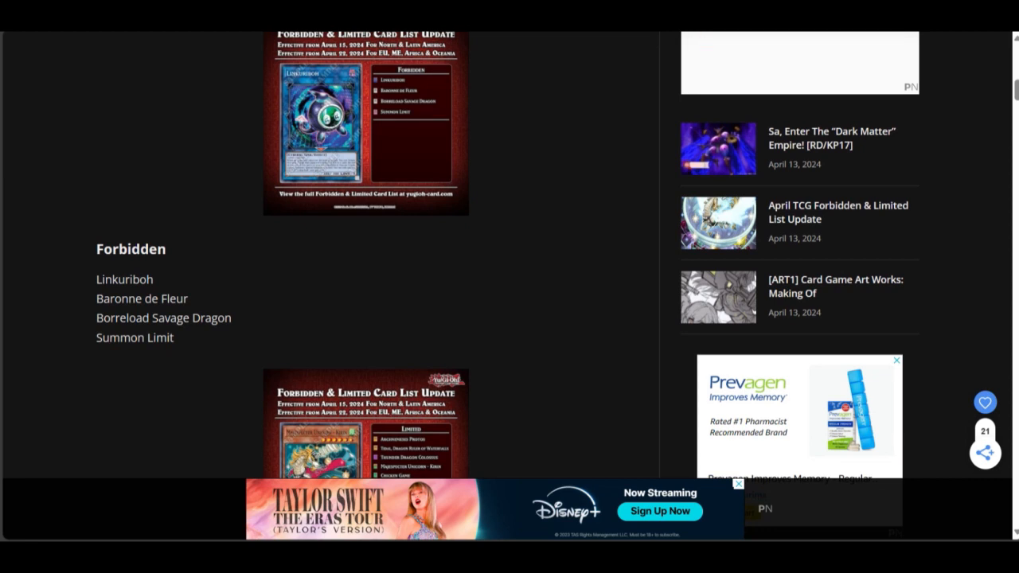